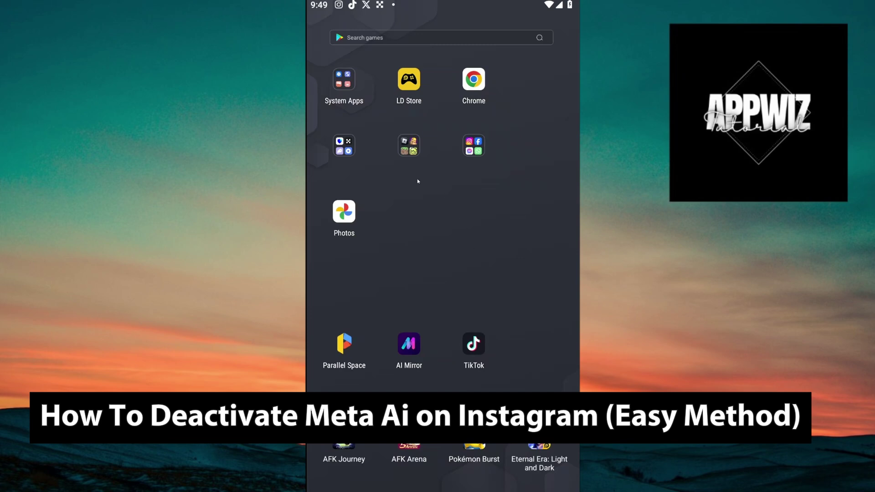
Step: Launch Instagram from its folder, follow the meta.ai account, and return to Explore
{"action": "left_click", "coordinate": [473, 148]}
{"action": "left_click", "coordinate": [462, 143]}
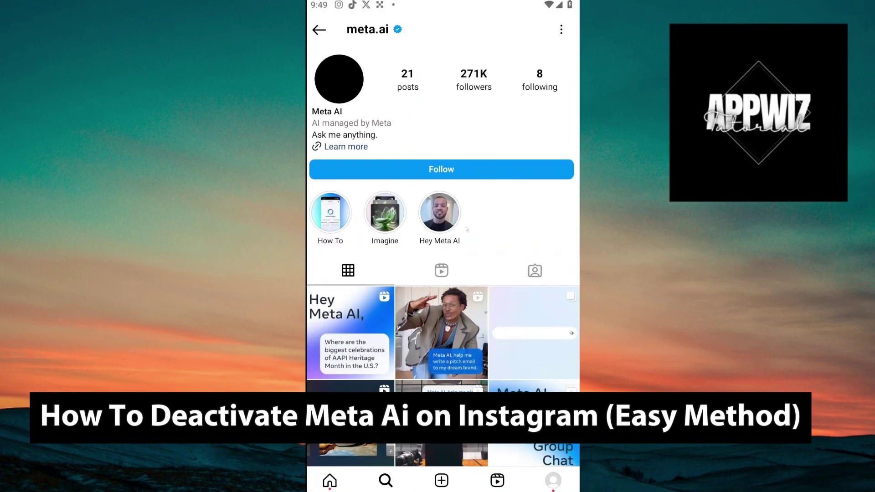
{"action": "left_click", "coordinate": [442, 175]}
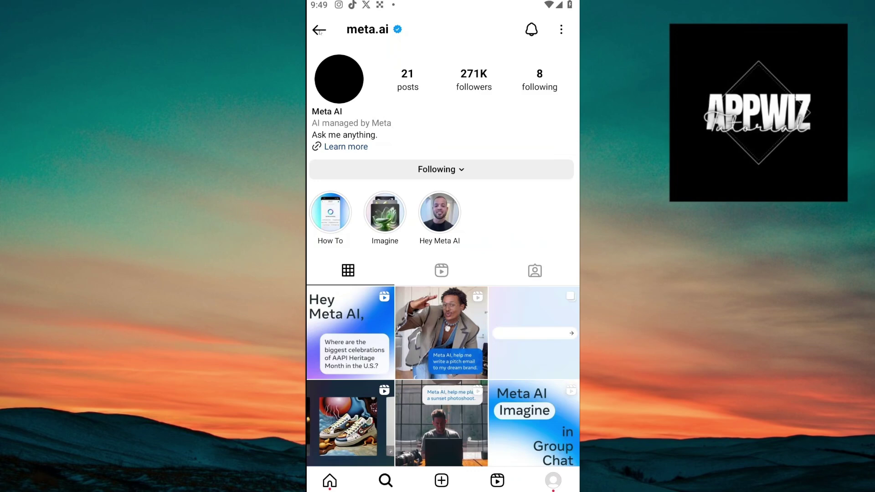
{"action": "left_click", "coordinate": [320, 30]}
{"action": "left_click", "coordinate": [318, 32]}
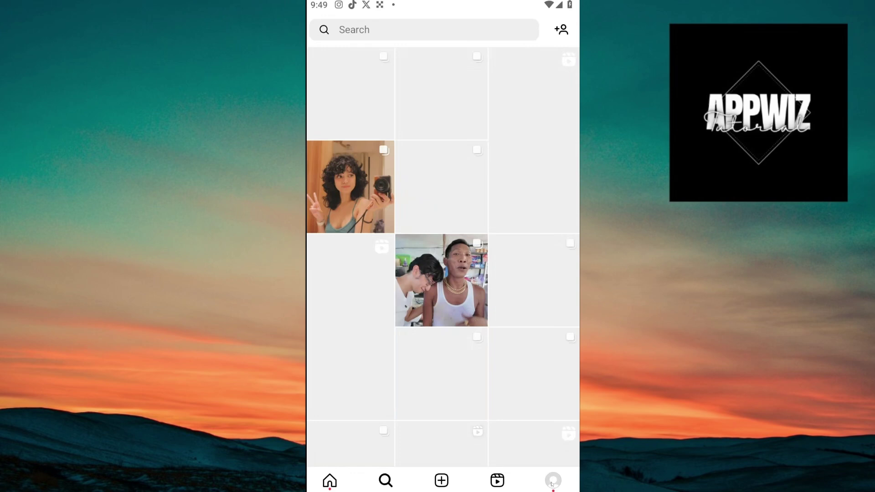
Step: Switch from Explore to the home feed, then to your own profile page
{"action": "left_click", "coordinate": [329, 480]}
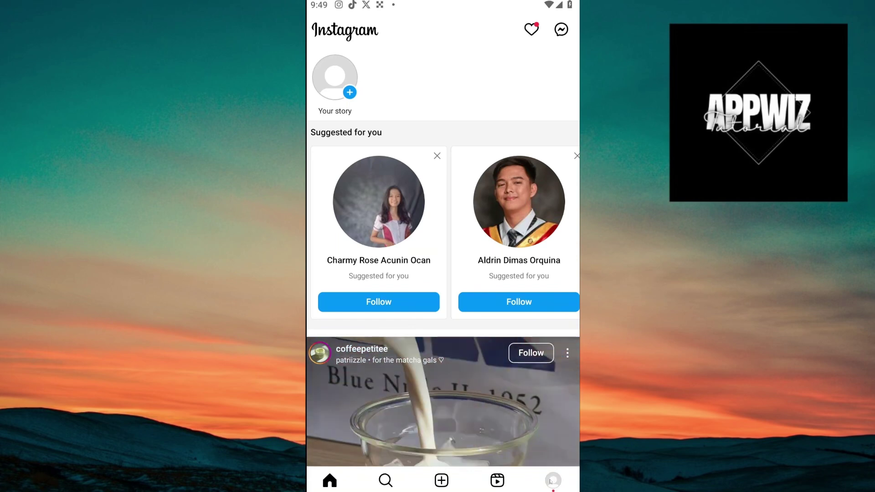
{"action": "left_click", "coordinate": [552, 481]}
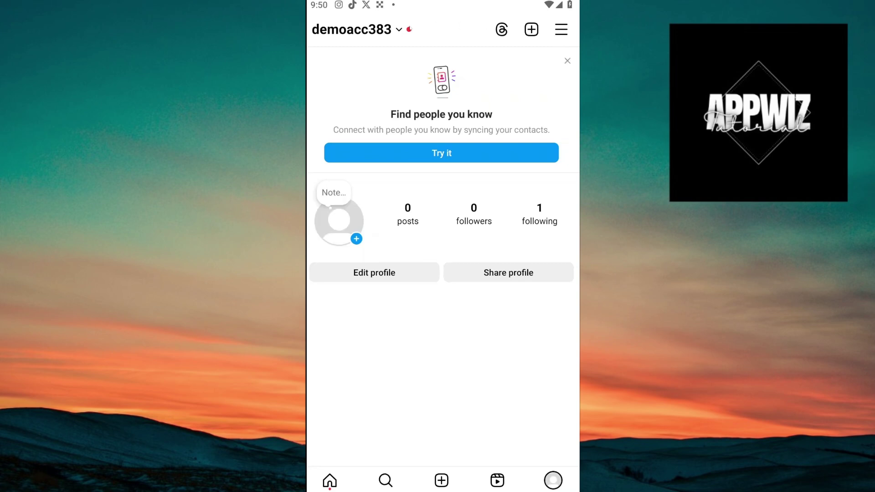
Step: Open Settings and privacy from the account menu and scroll down to Help
{"action": "left_click", "coordinate": [561, 30]}
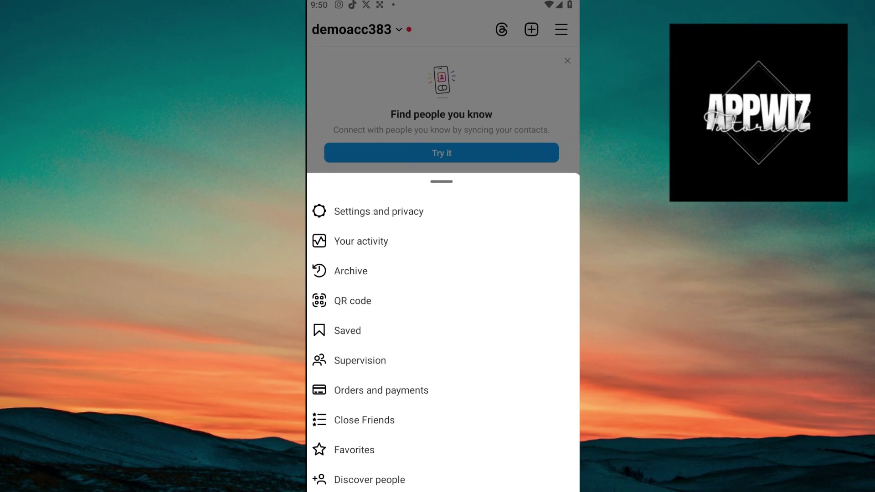
{"action": "left_click", "coordinate": [397, 214]}
{"action": "left_click_drag", "start_coordinate": [472, 332], "coordinate": [473, 137]}
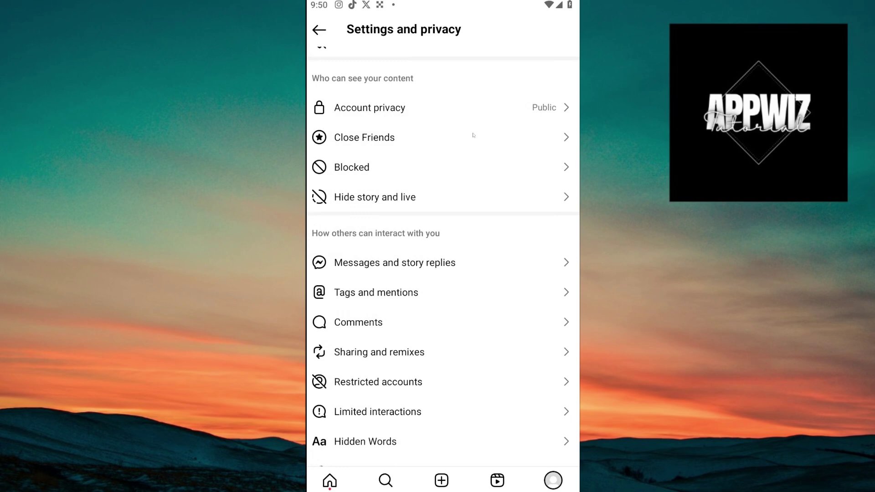
{"action": "left_click_drag", "start_coordinate": [483, 269], "coordinate": [482, 64]}
{"action": "scroll", "coordinate": [483, 64], "scroll_direction": "down", "scroll_amount": 3}
{"action": "scroll", "coordinate": [479, 229], "scroll_direction": "down", "scroll_amount": 4}
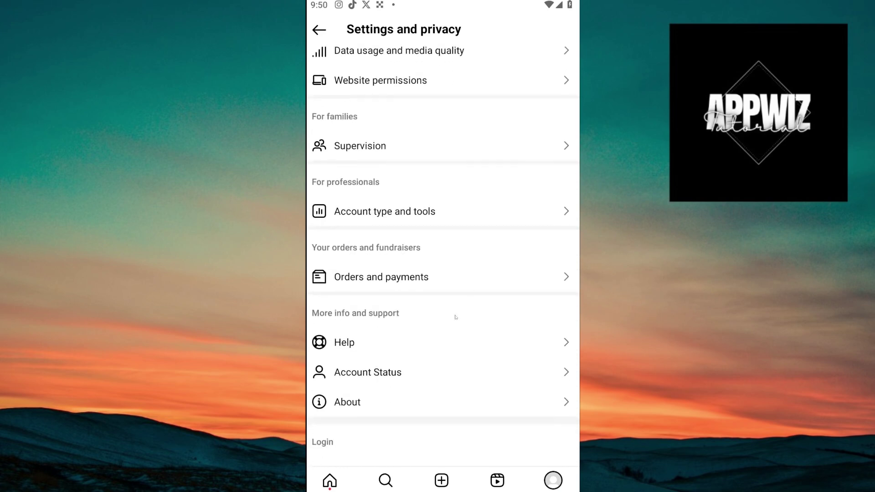
{"action": "left_click_drag", "start_coordinate": [455, 316], "coordinate": [345, 259]}
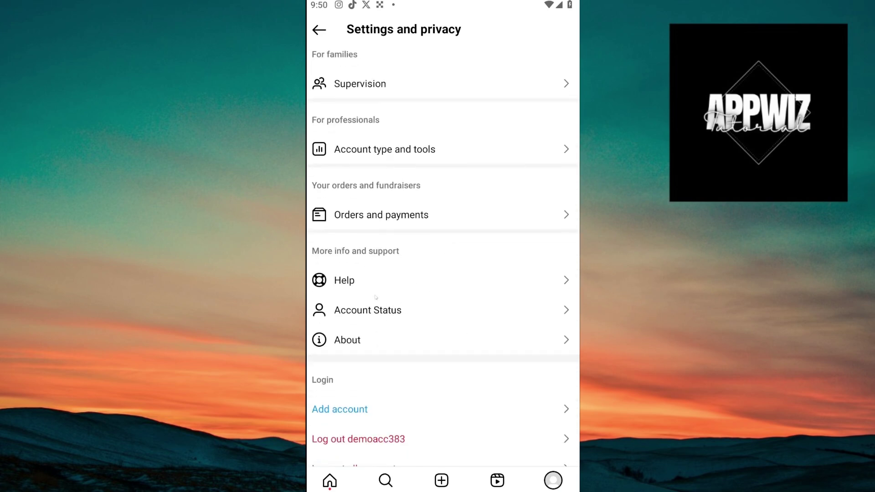
Step: Open the Help page and choose Report a problem
{"action": "left_click", "coordinate": [376, 282]}
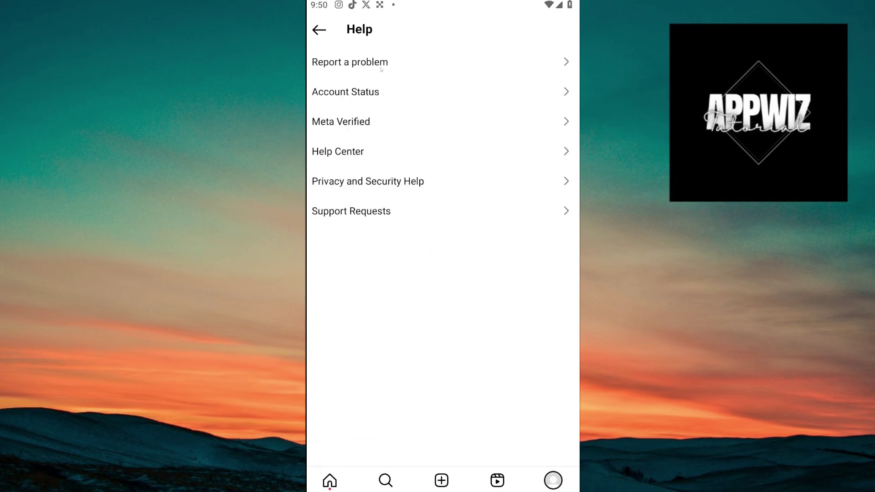
{"action": "left_click", "coordinate": [374, 62]}
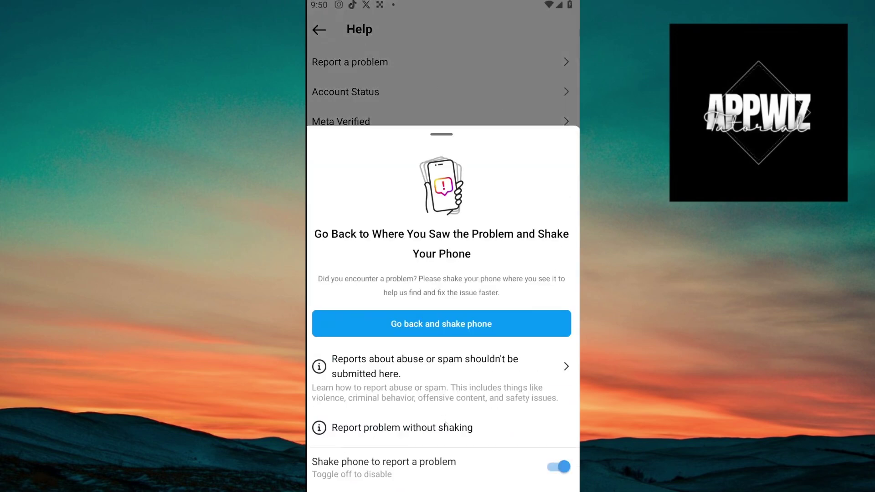
Step: Choose 'Report problem without shaking' to load the blank Report problem page
{"action": "left_click", "coordinate": [384, 428]}
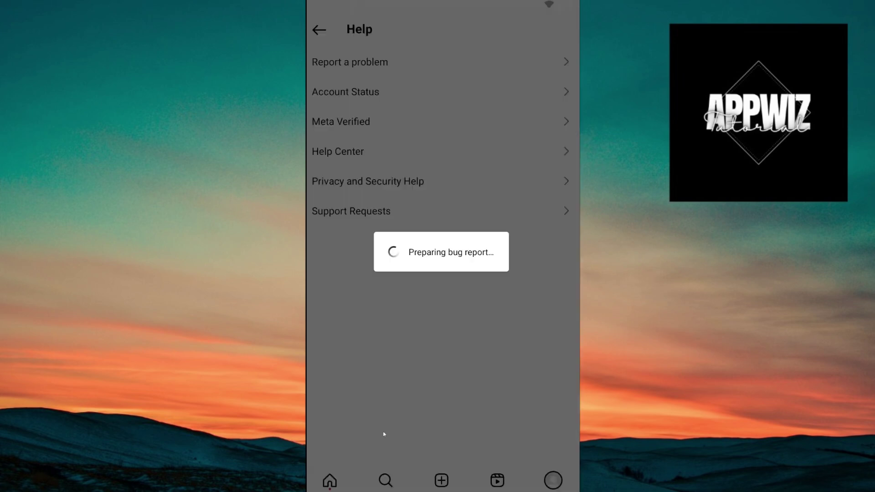